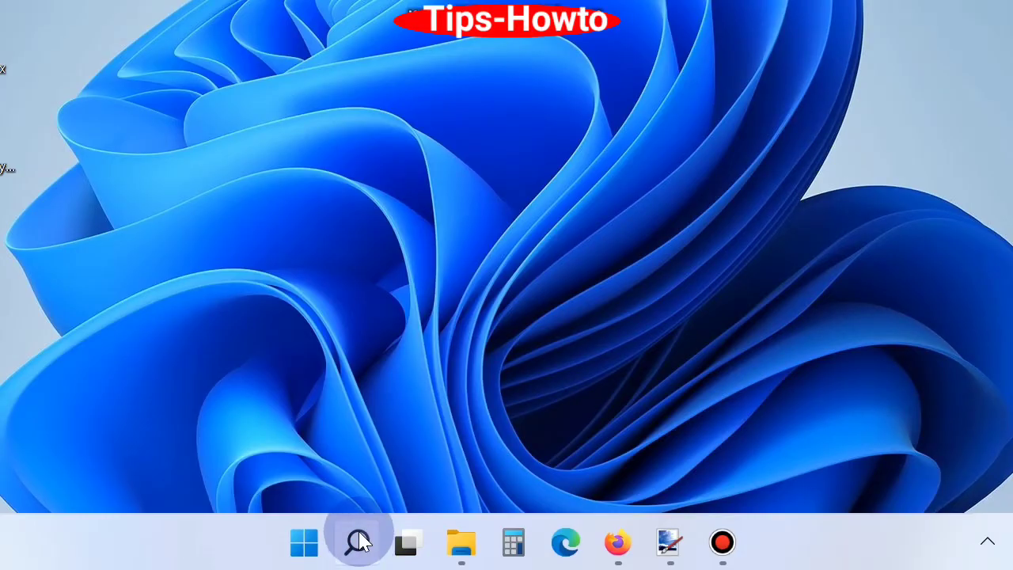
Open Command Prompt as administrator and enter the command ipconfig /release.
click(358, 540)
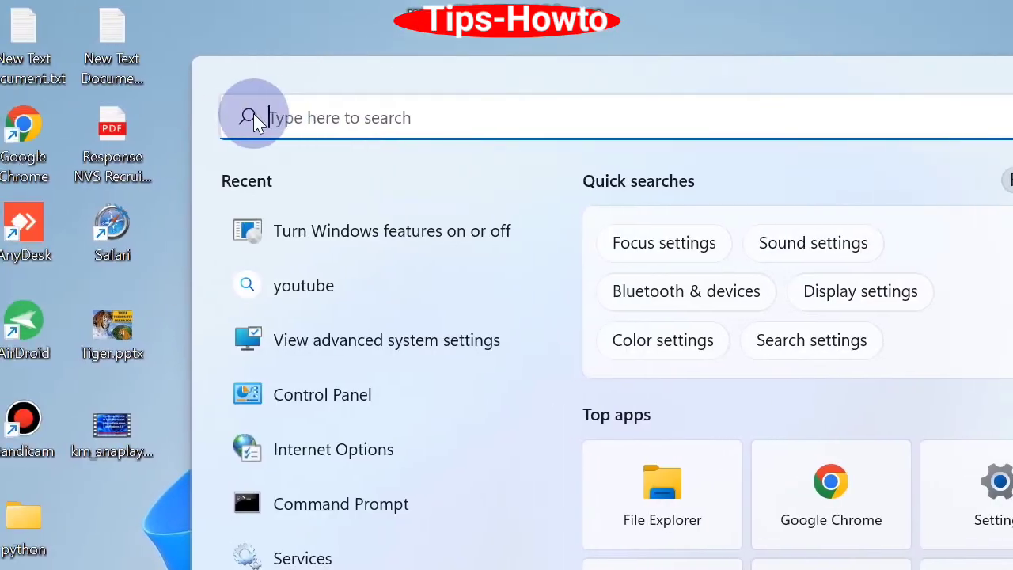
click(139, 72)
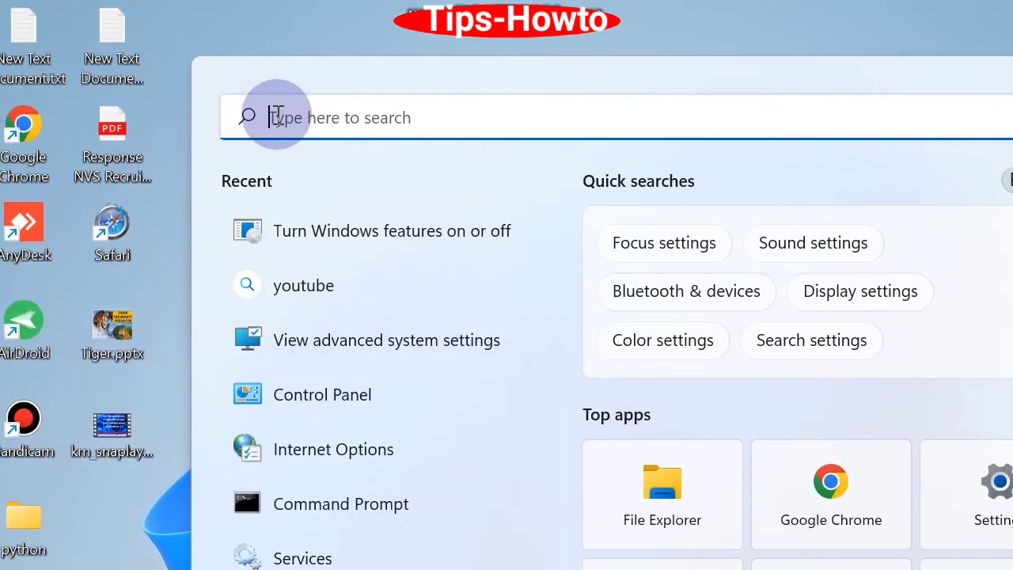
text(cmd)
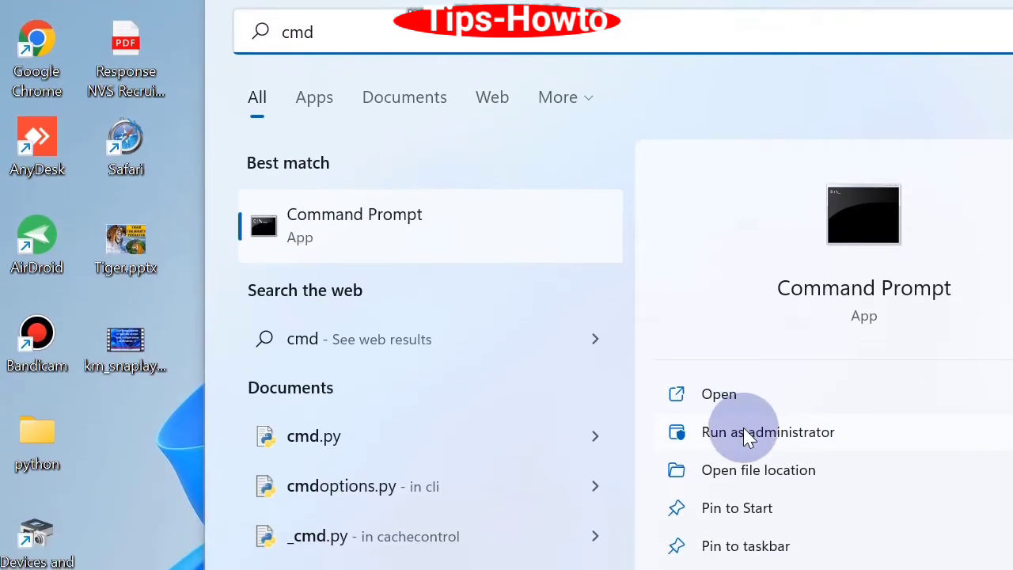
click(748, 438)
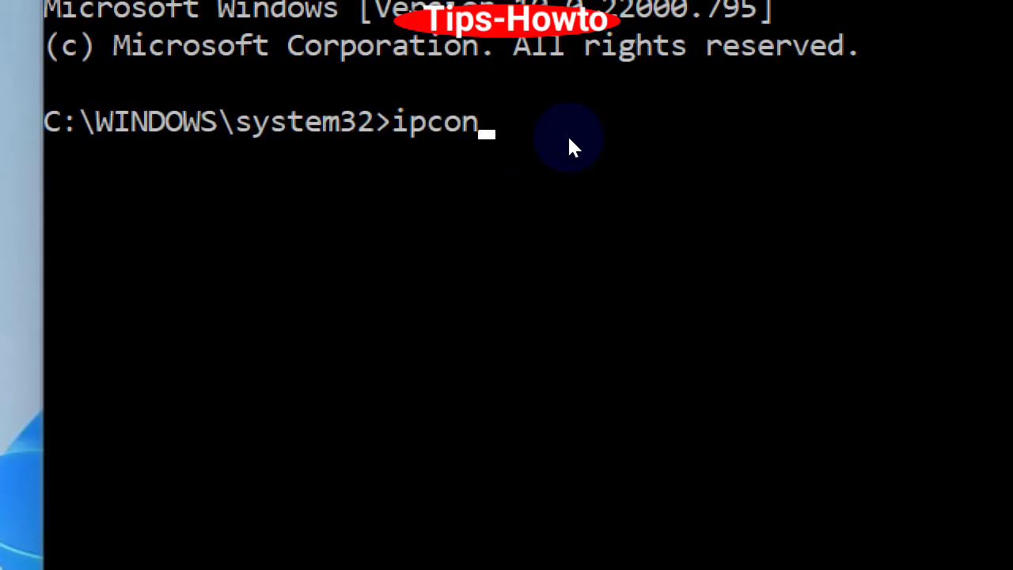
text(fig)
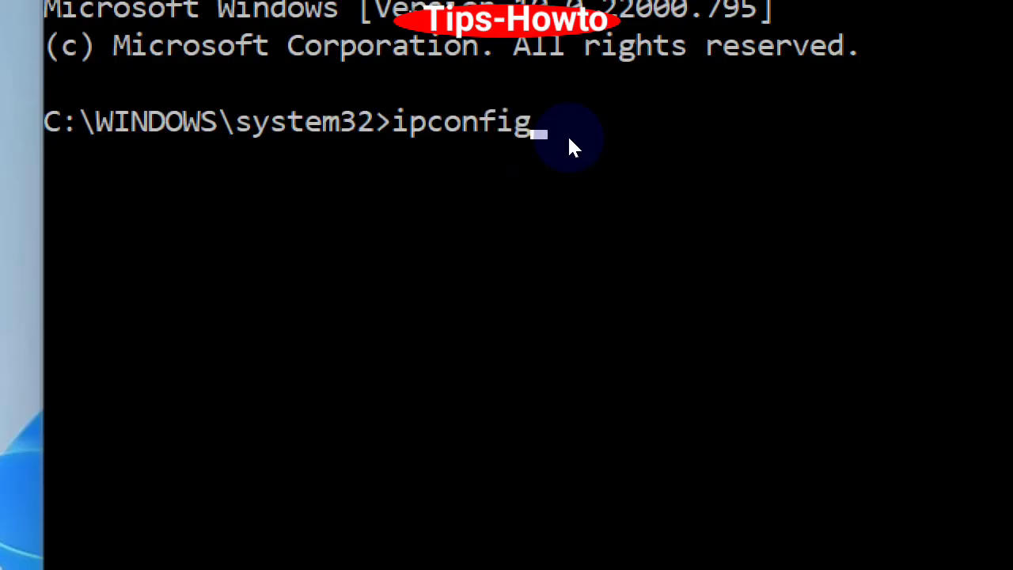
text(/release)
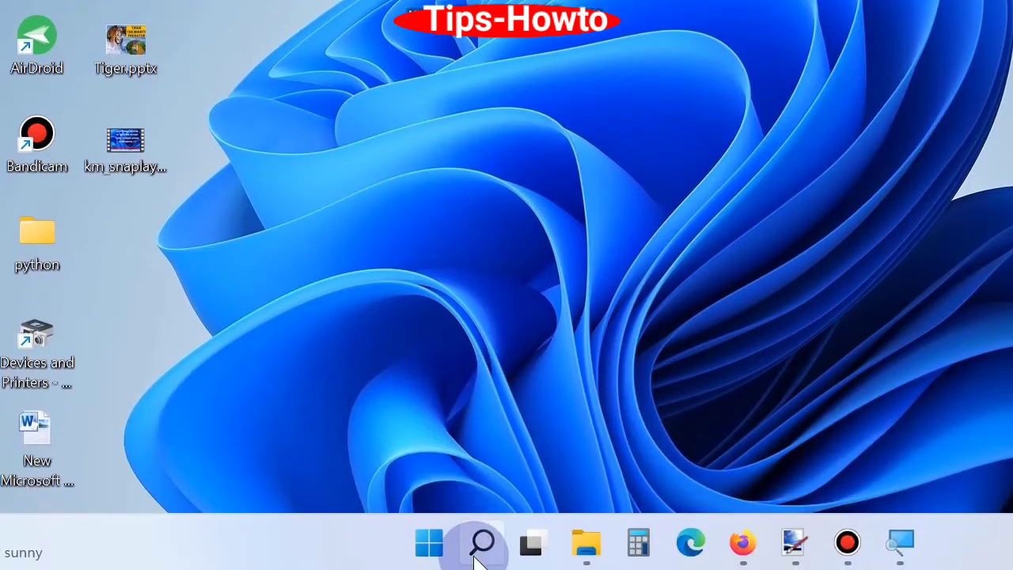
Search Windows for network connection, view the network connections and open the properties of the Wi-Fi adapter.
click(483, 543)
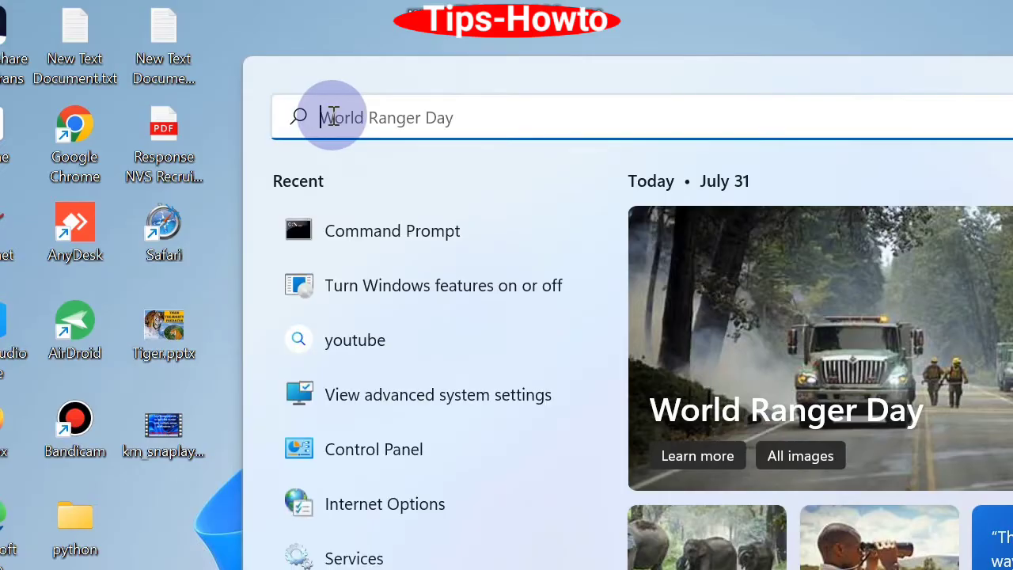
text(network)
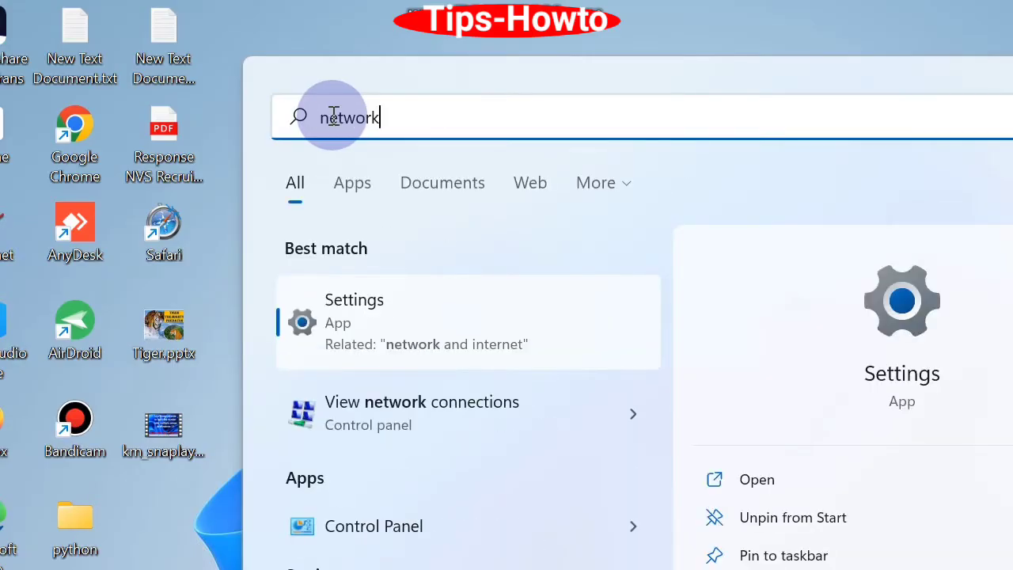
text( connection)
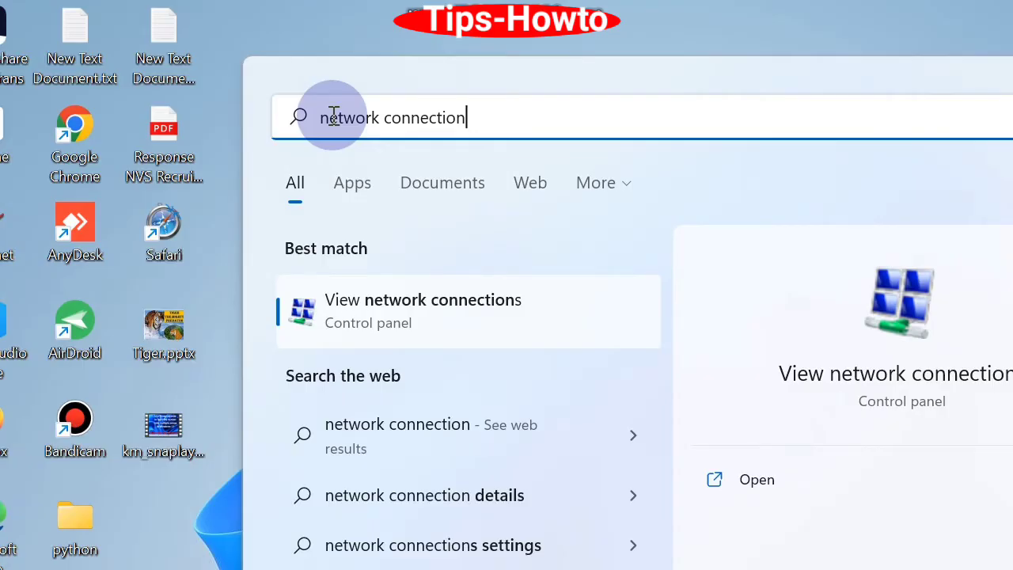
click(385, 308)
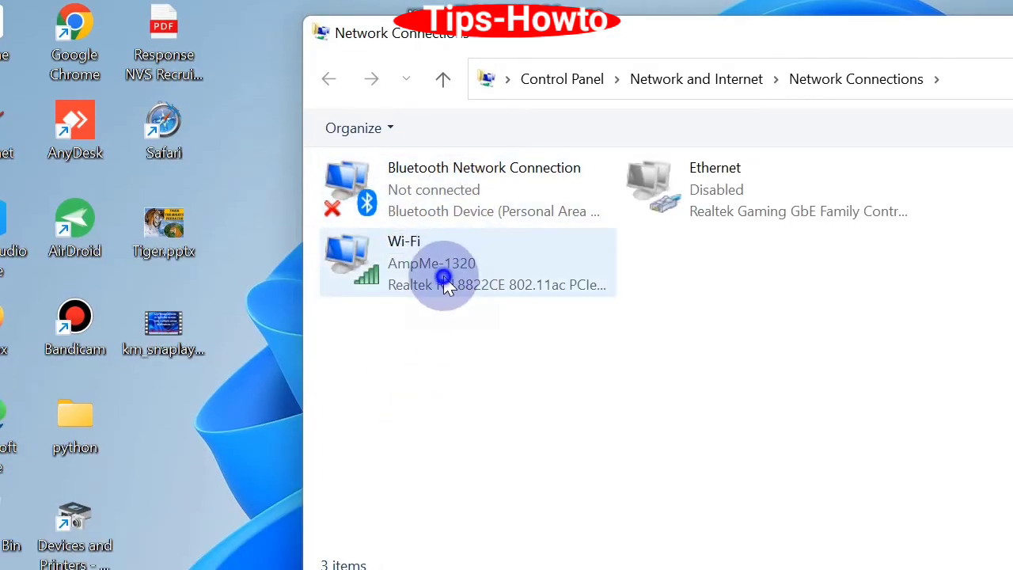
right_click(443, 281)
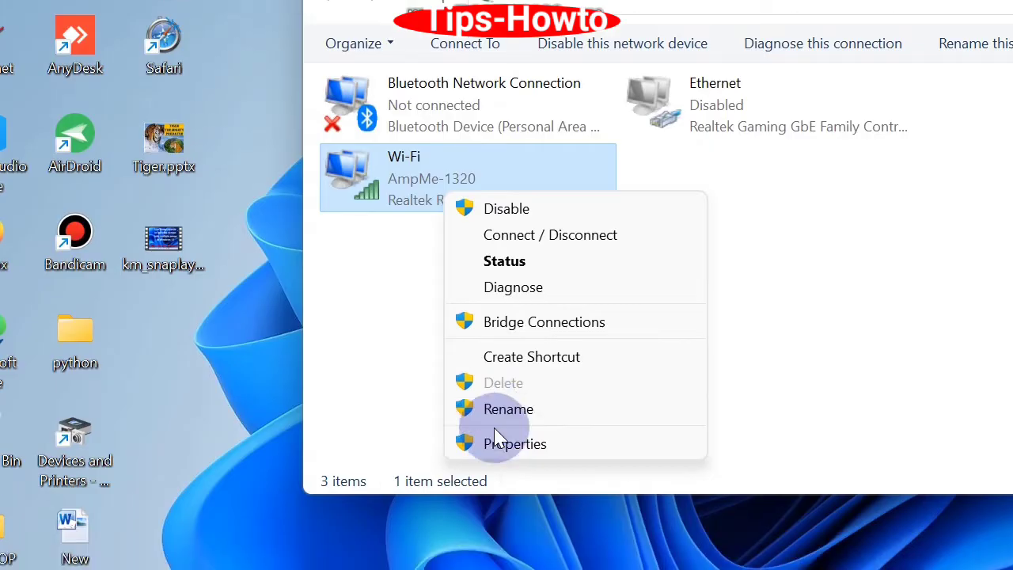
click(499, 530)
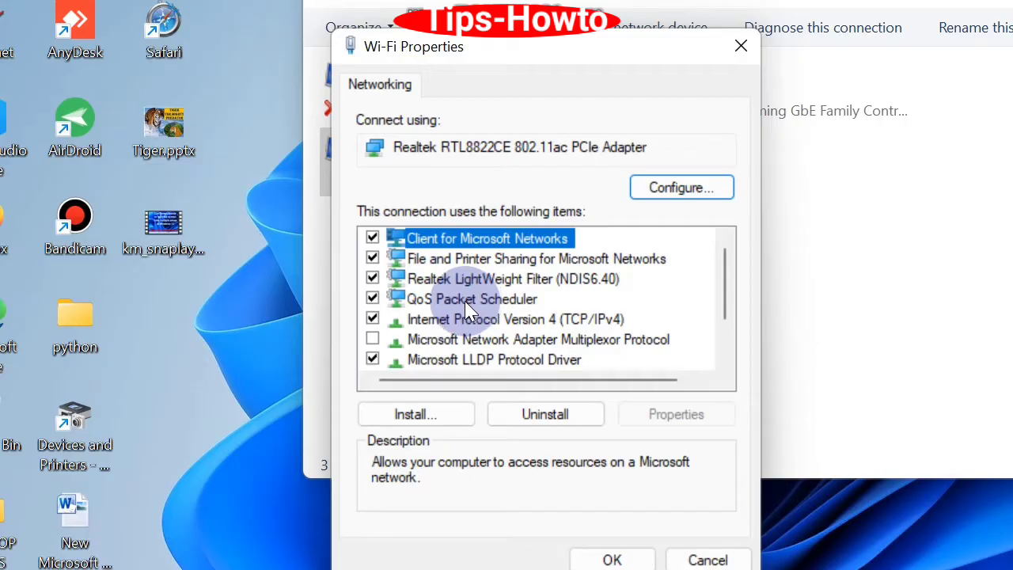
In the Internet Protocol Version 4 (TCP/IPv4) properties, set the preferred DNS server to 8.8.8.8 and the alternate to 8.8.4.4.
click(592, 324)
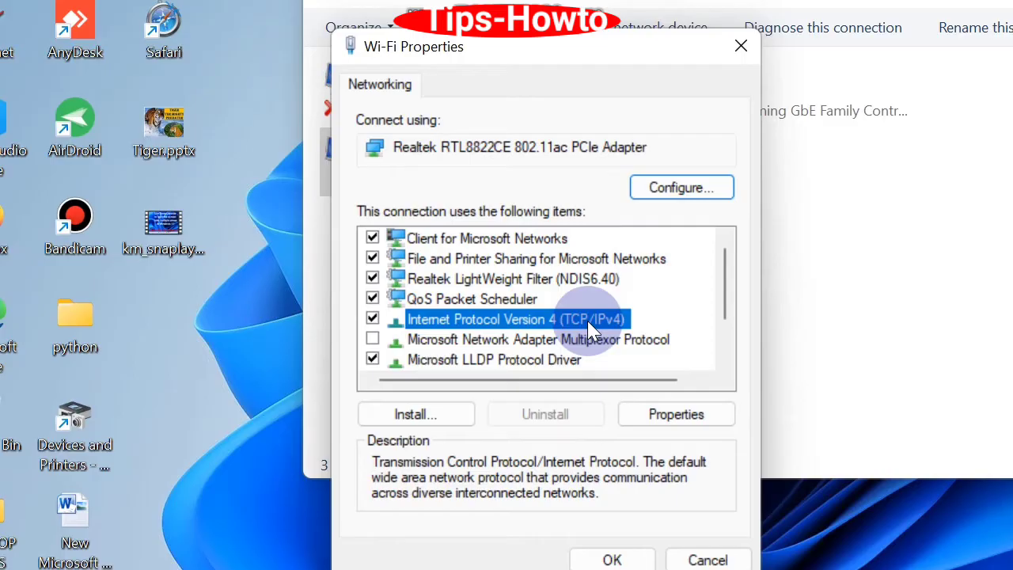
click(673, 416)
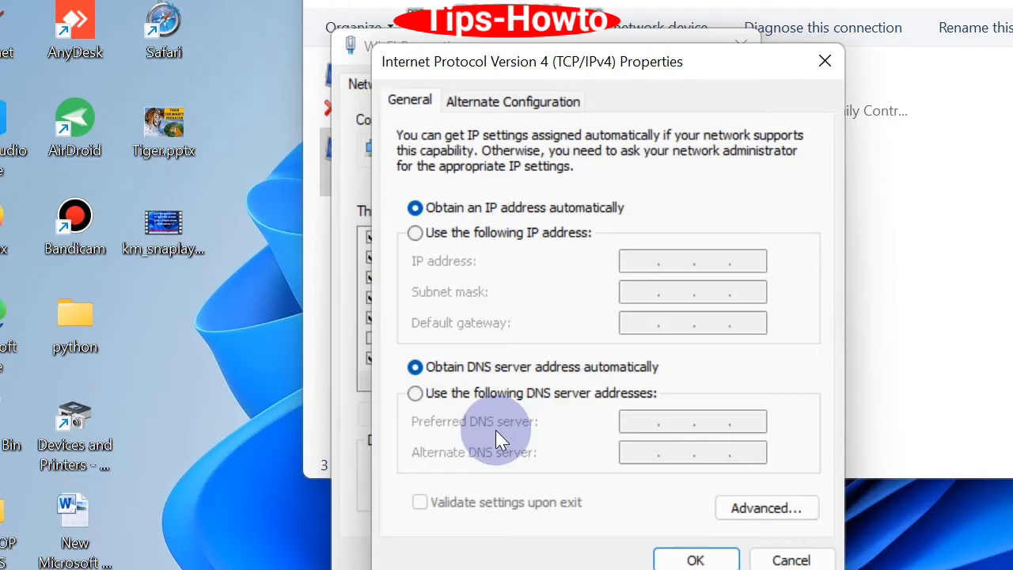
click(415, 393)
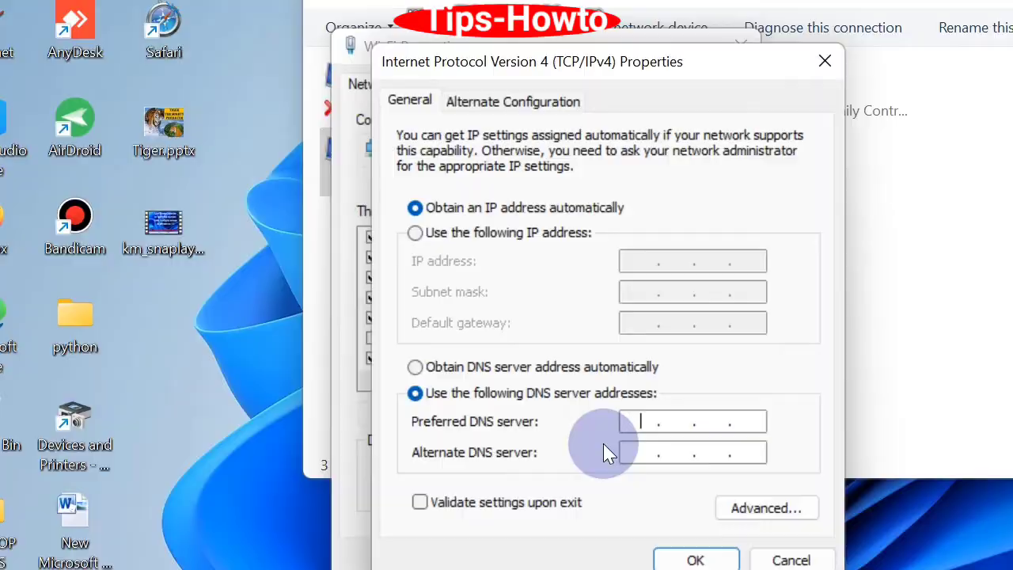
text(8.)
text(8.8.)
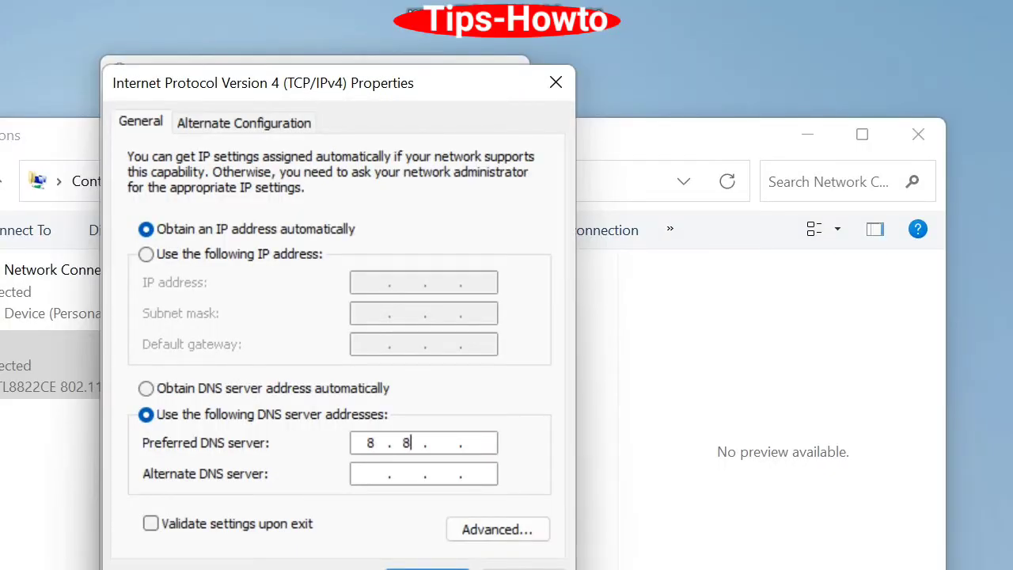
text(8)
click(372, 474)
text(8.8.4.4)
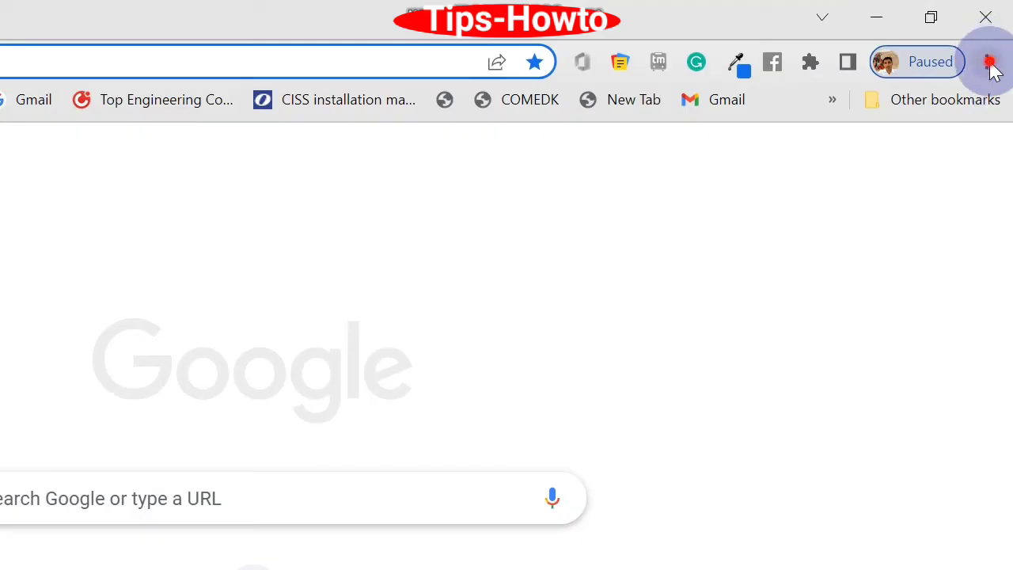
Open the computer's proxy settings from Chrome's System settings and toggle Automatically detect settings.
click(988, 62)
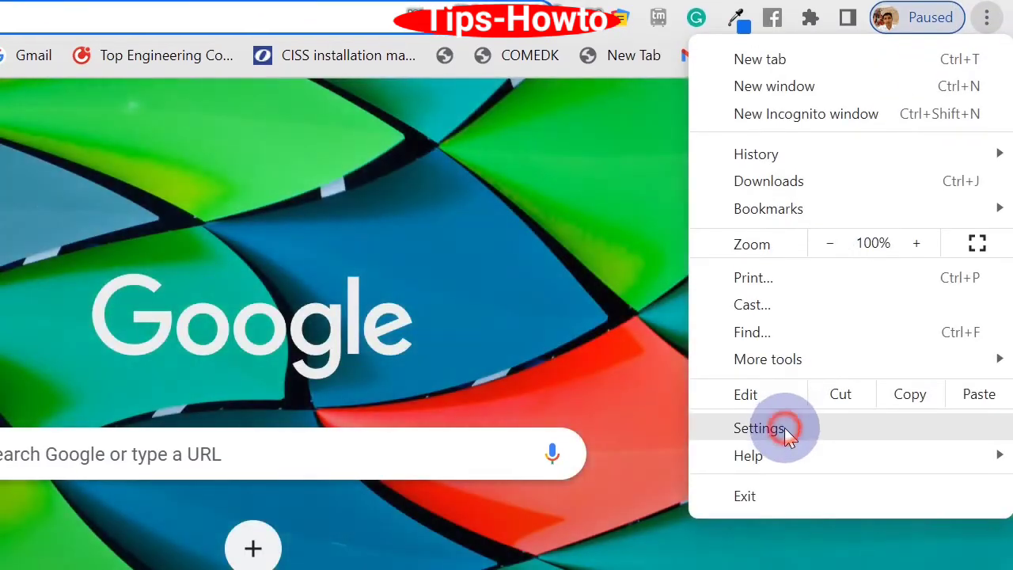
click(792, 472)
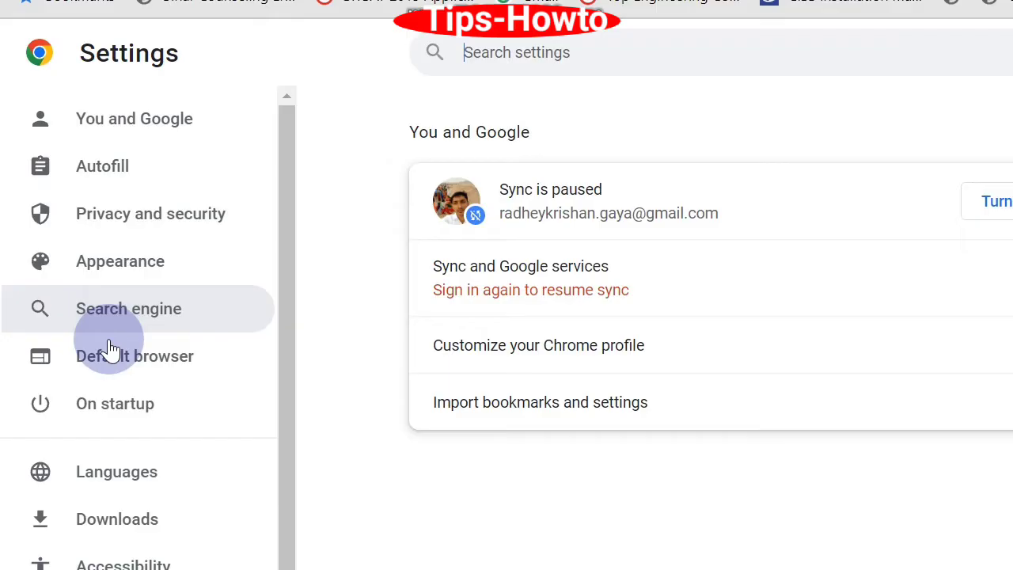
click(101, 445)
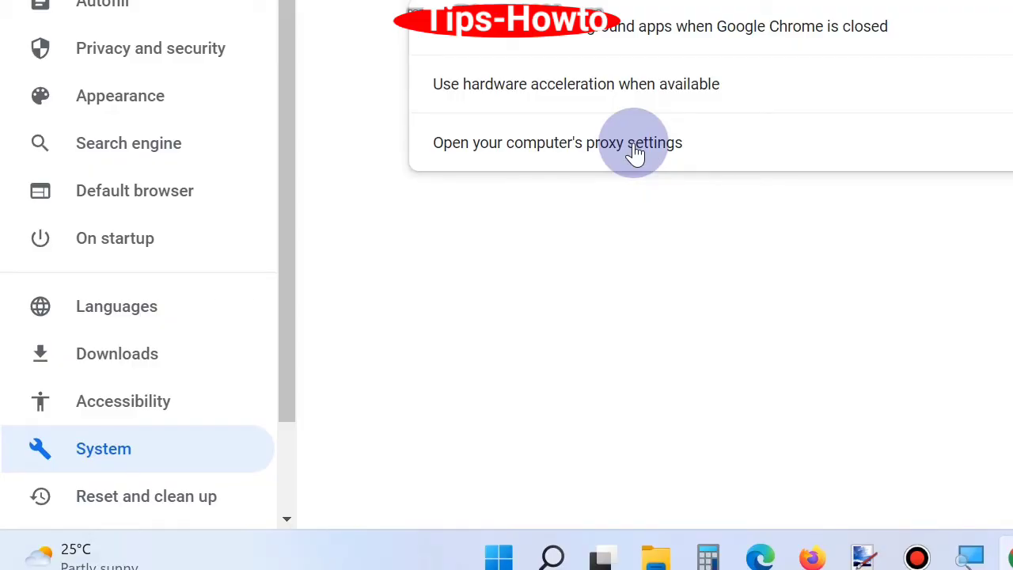
click(635, 153)
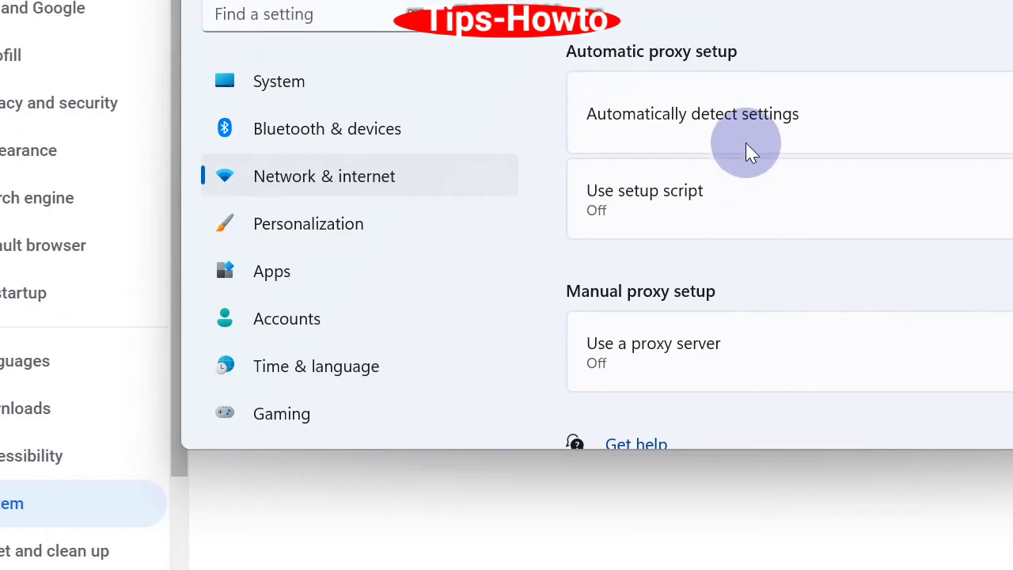
click(923, 81)
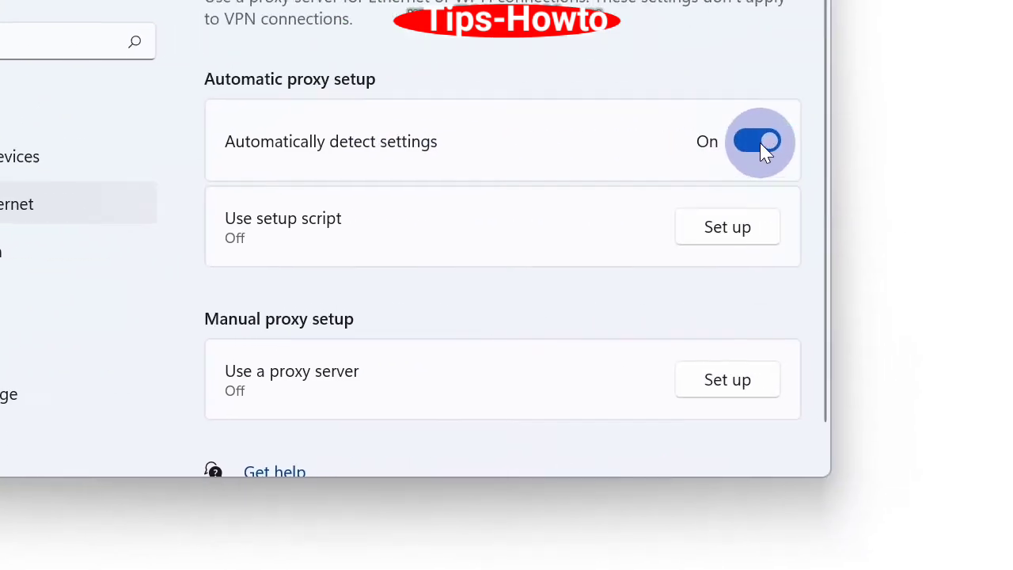
click(741, 151)
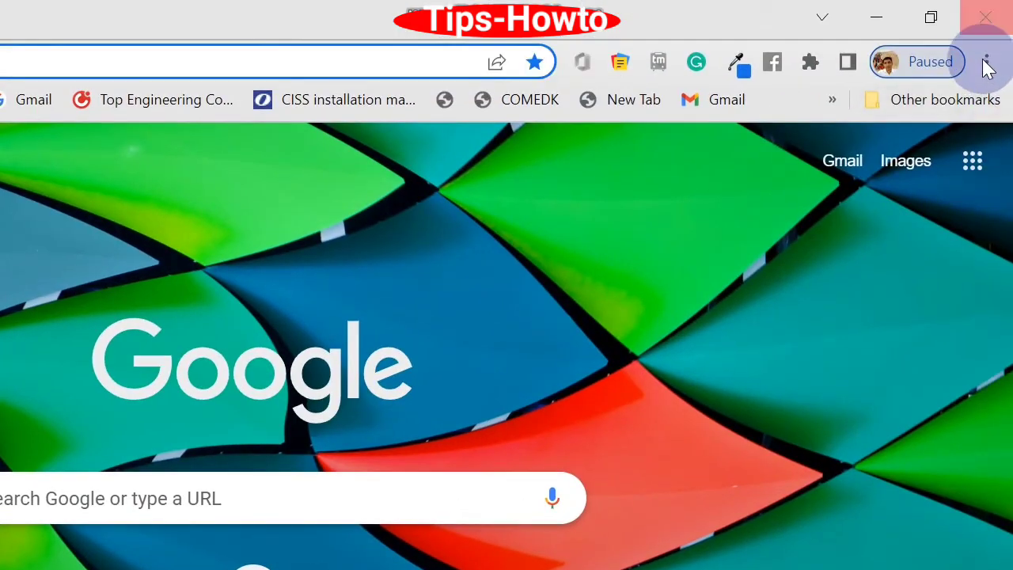
Open Manage search engines and site search in Chrome's settings and review the listed search engines and shortcuts.
click(988, 64)
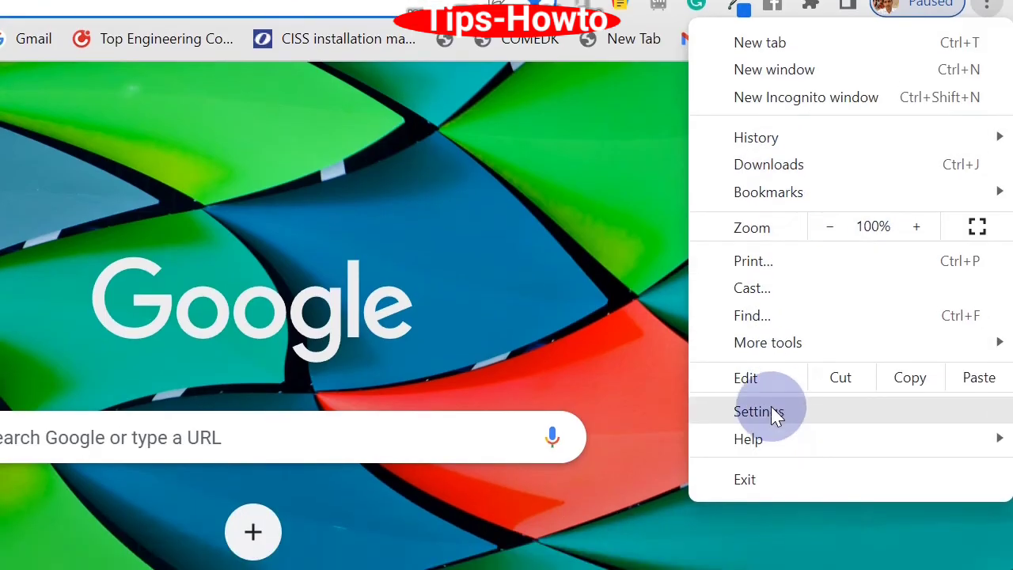
click(772, 473)
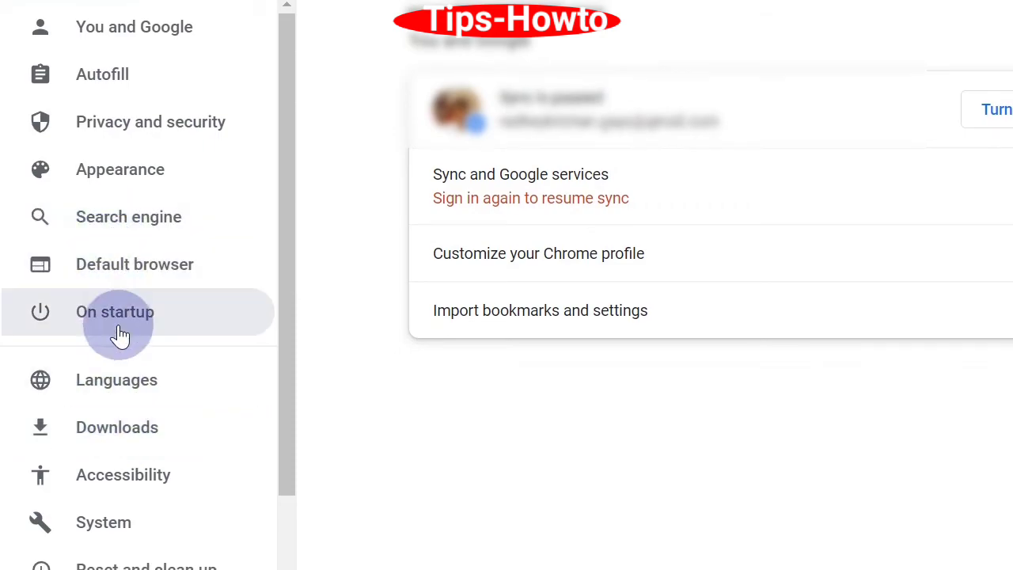
scroll(119, 336, down, 1)
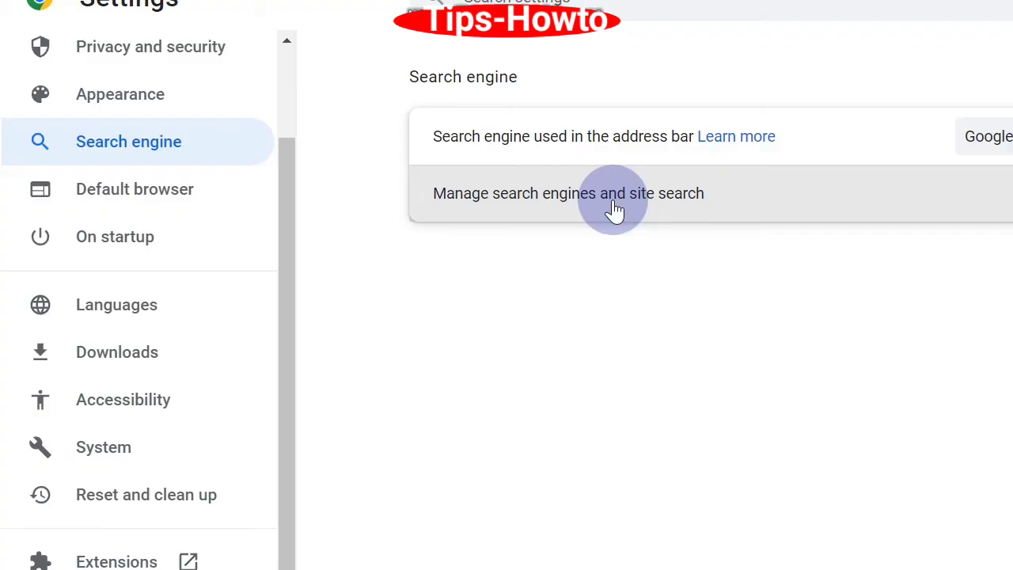
click(615, 210)
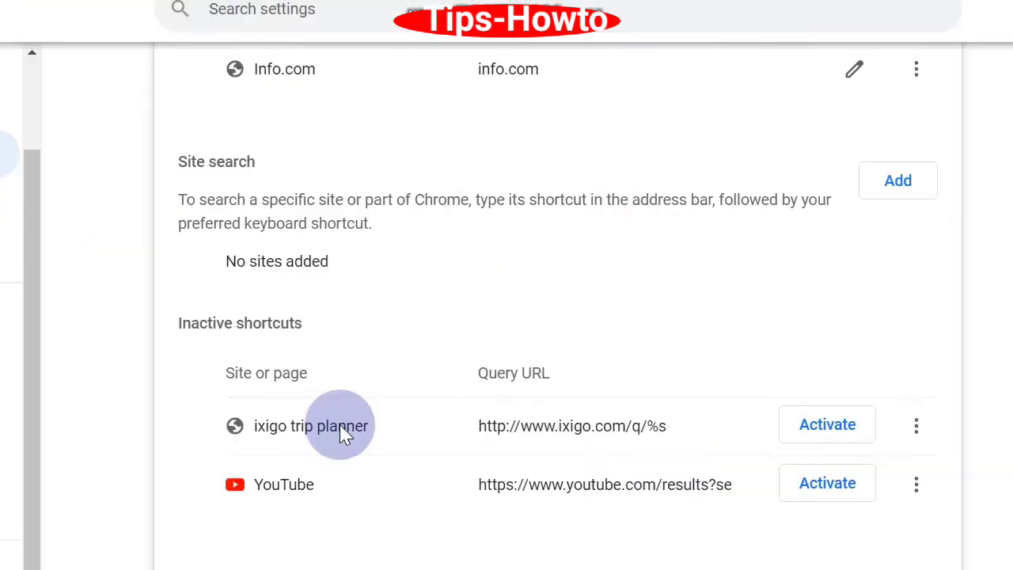
scroll(595, 419, up, 3)
scroll(339, 423, up, 3)
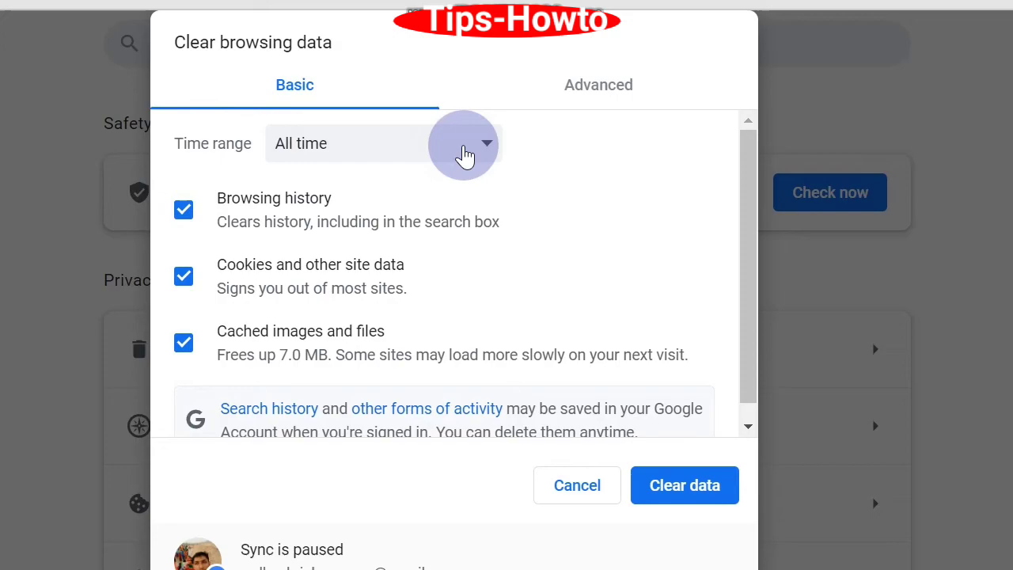
Set the time range for clearing browsing data to All time.
click(321, 127)
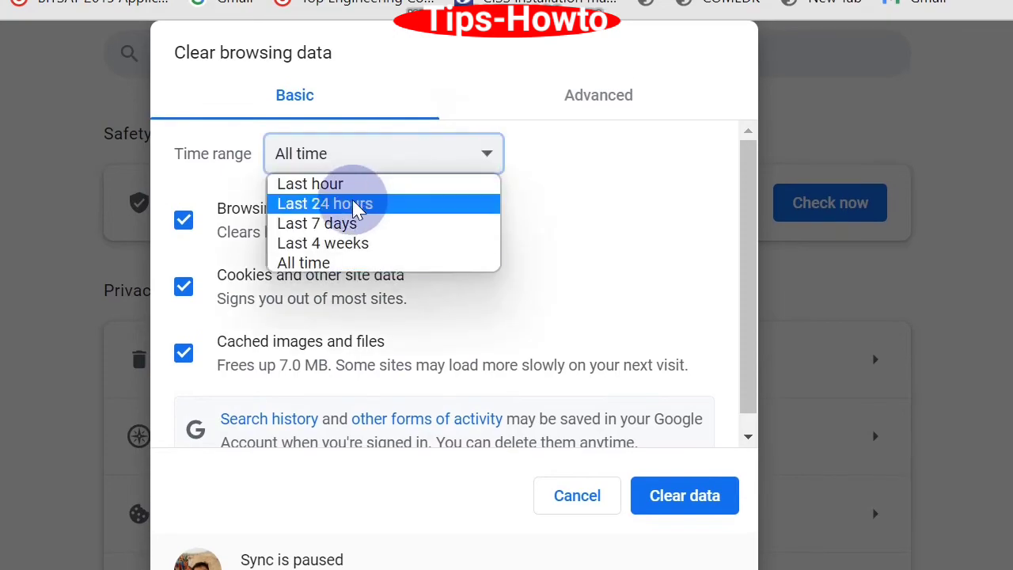
click(324, 264)
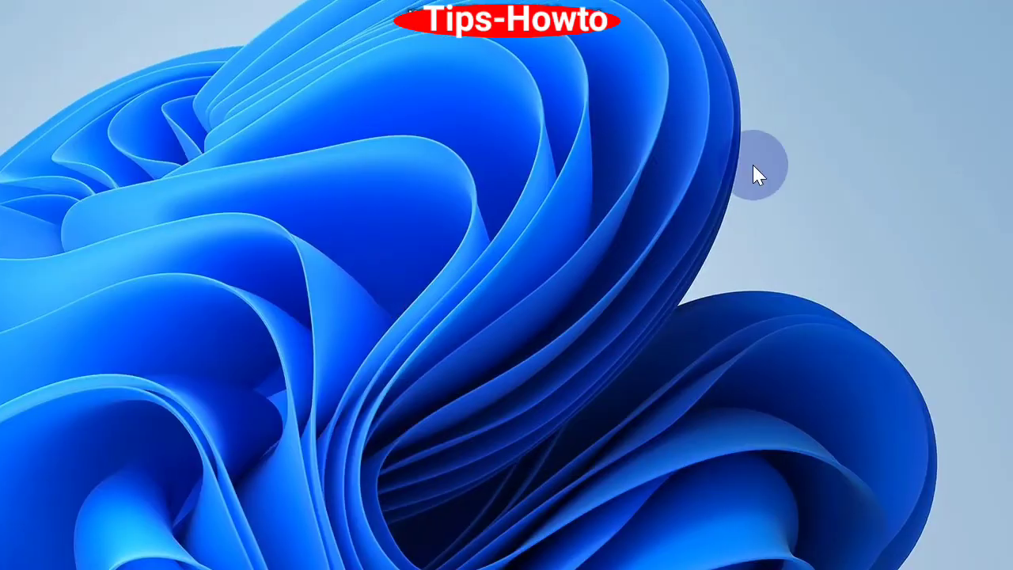
Search Windows for cp, open Control Panel and go to Windows Defender Firewall.
key(super+s)
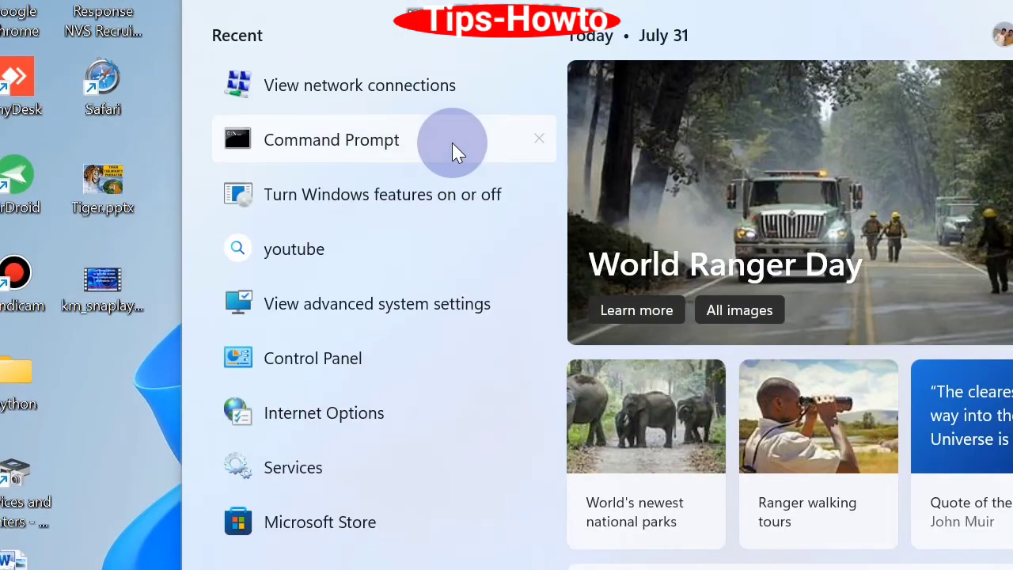
text(cp)
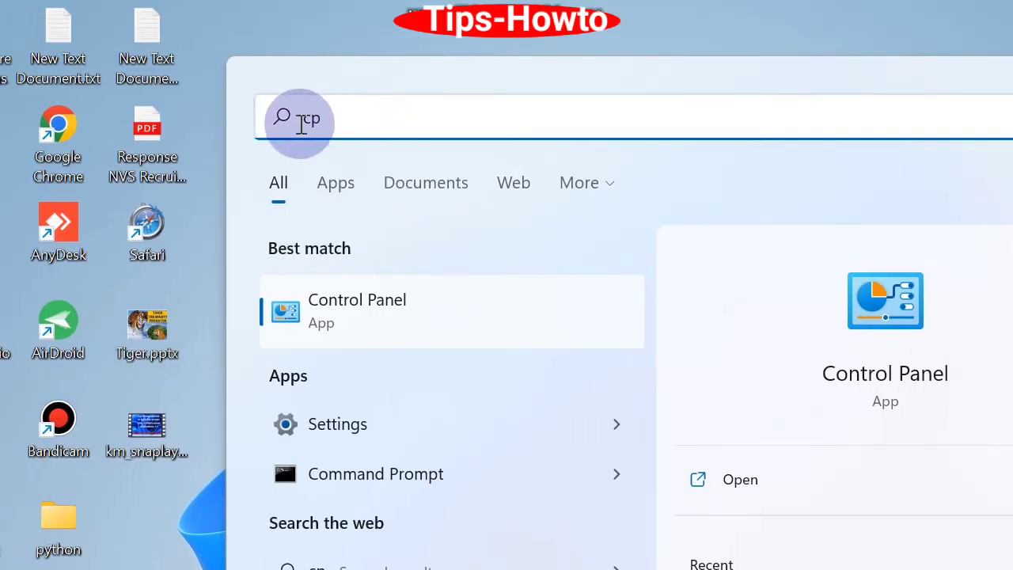
click(343, 303)
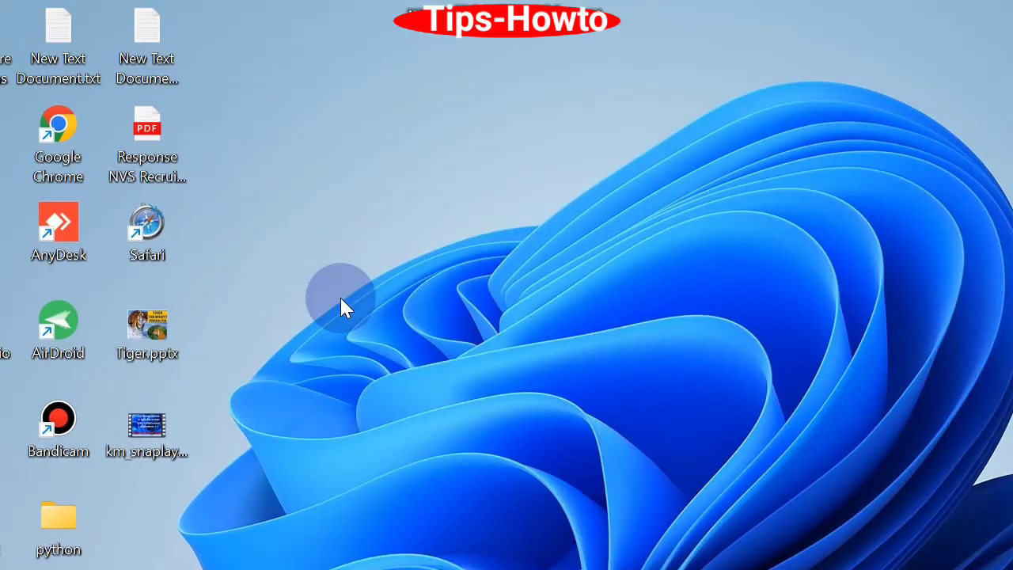
scroll(760, 436, down, 5)
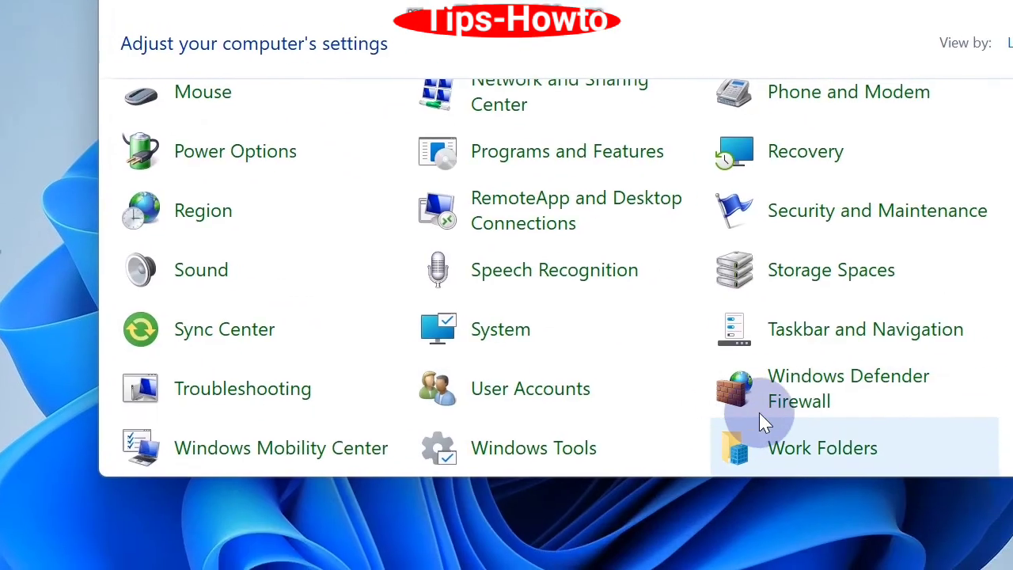
click(968, 471)
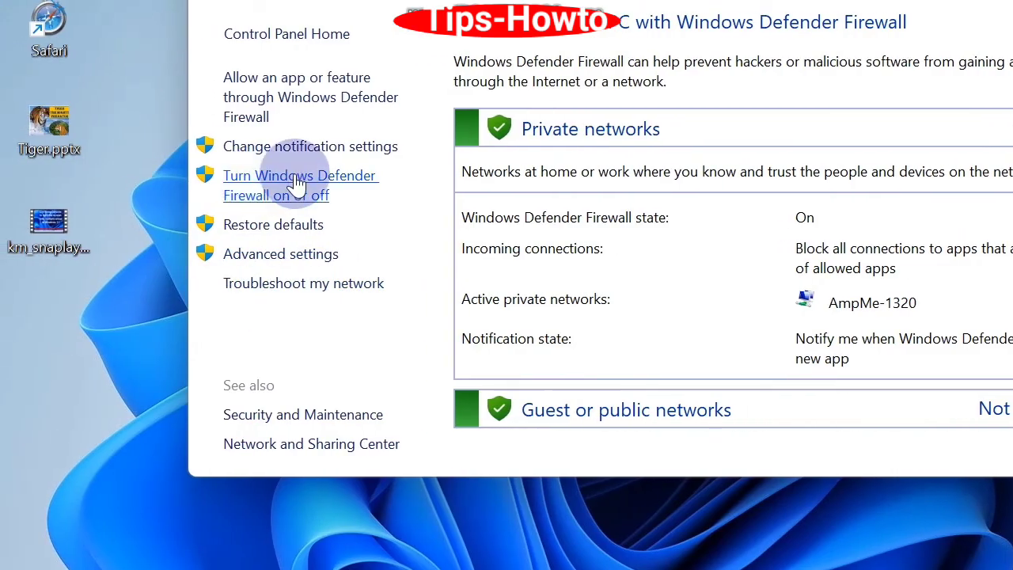
Turn off Windows Defender Firewall for both private and public networks in its customization settings.
click(277, 189)
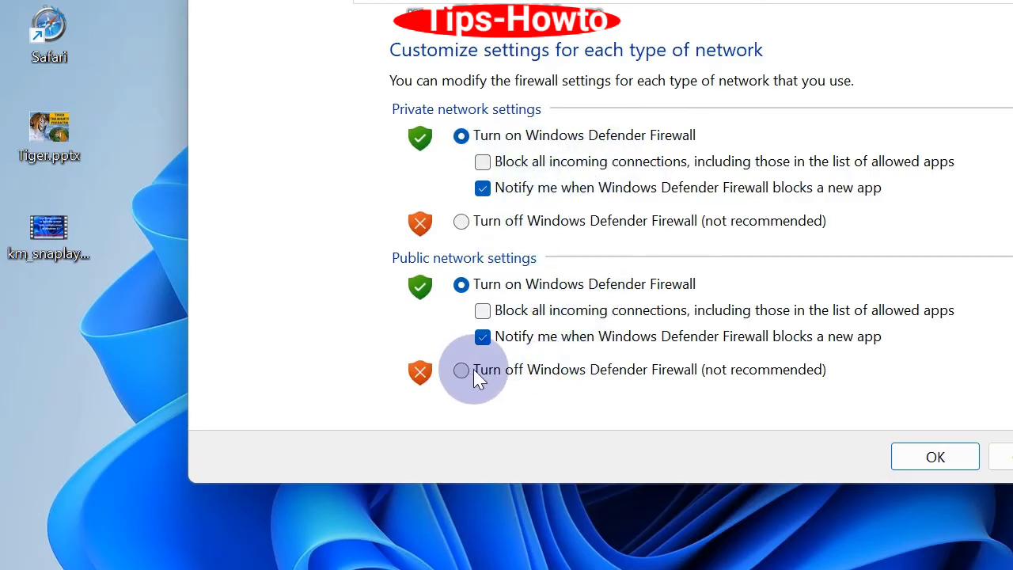
click(462, 221)
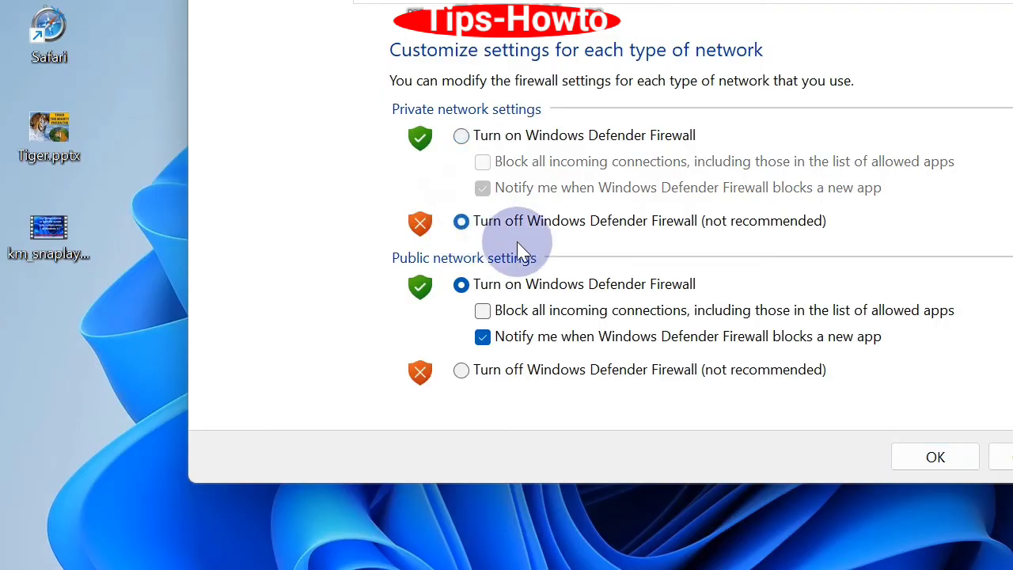
click(463, 371)
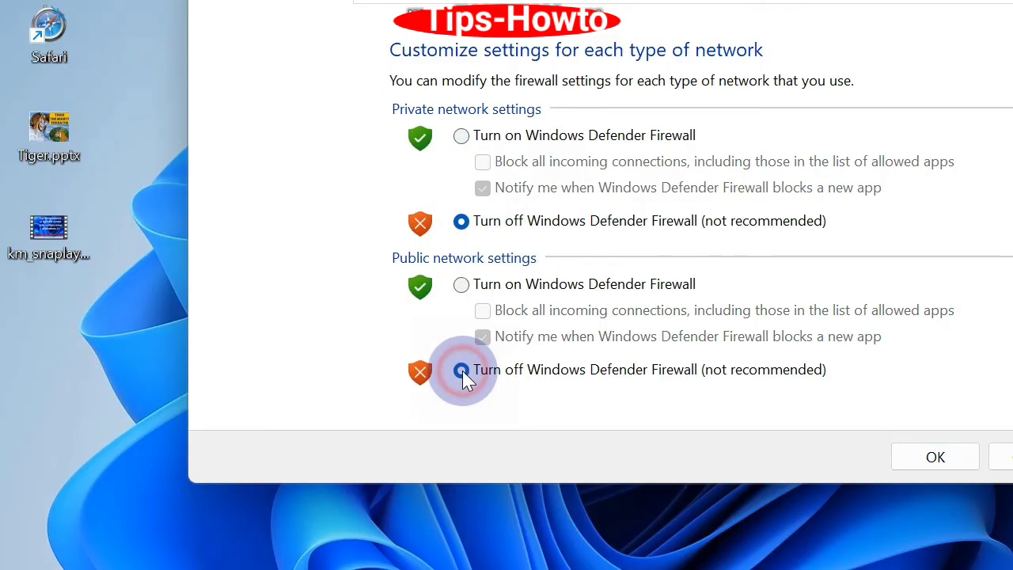
click(936, 459)
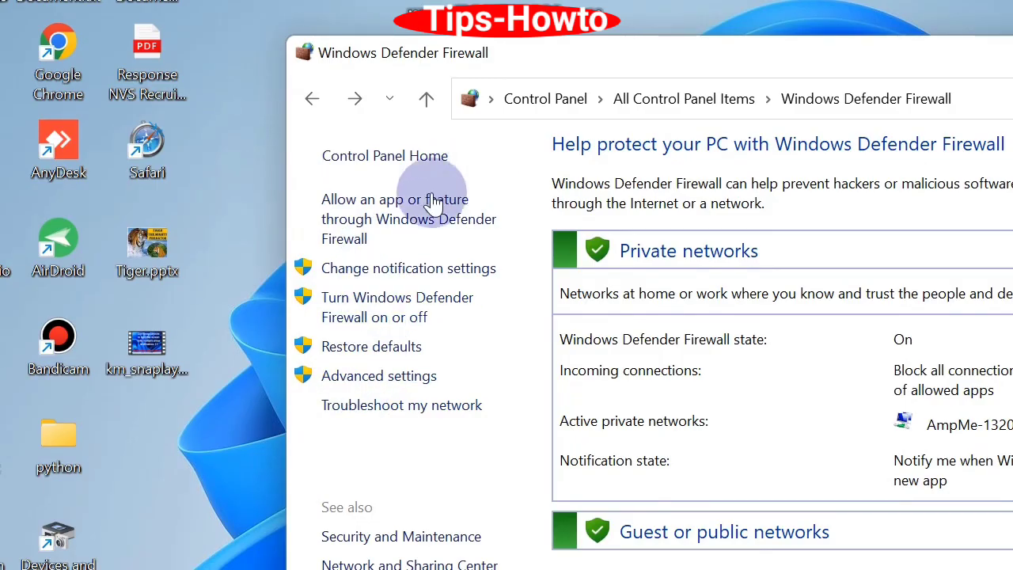
Open the apps allowed through Windows Defender Firewall and check Google Chrome's private and public network permissions.
click(394, 208)
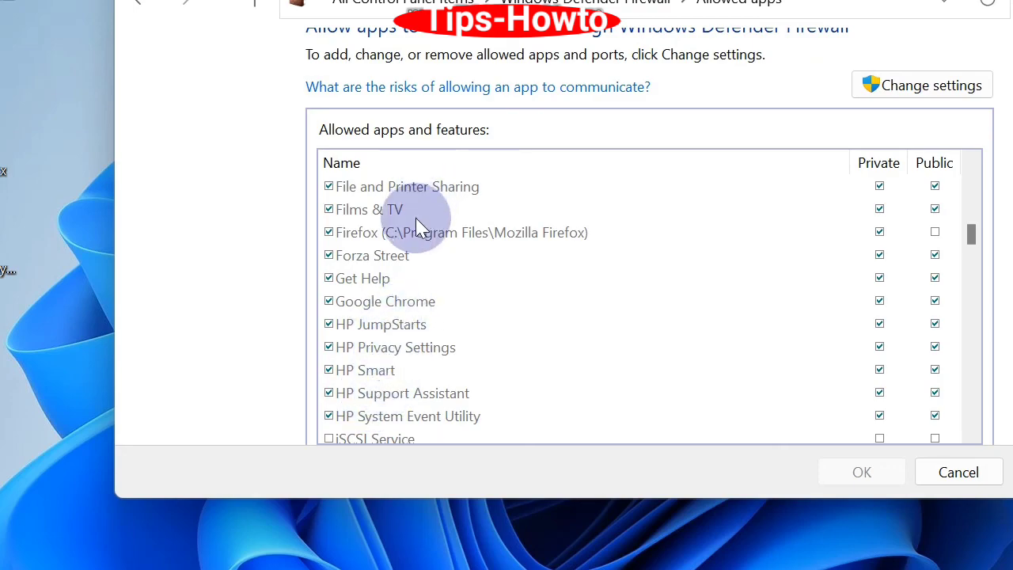
click(392, 302)
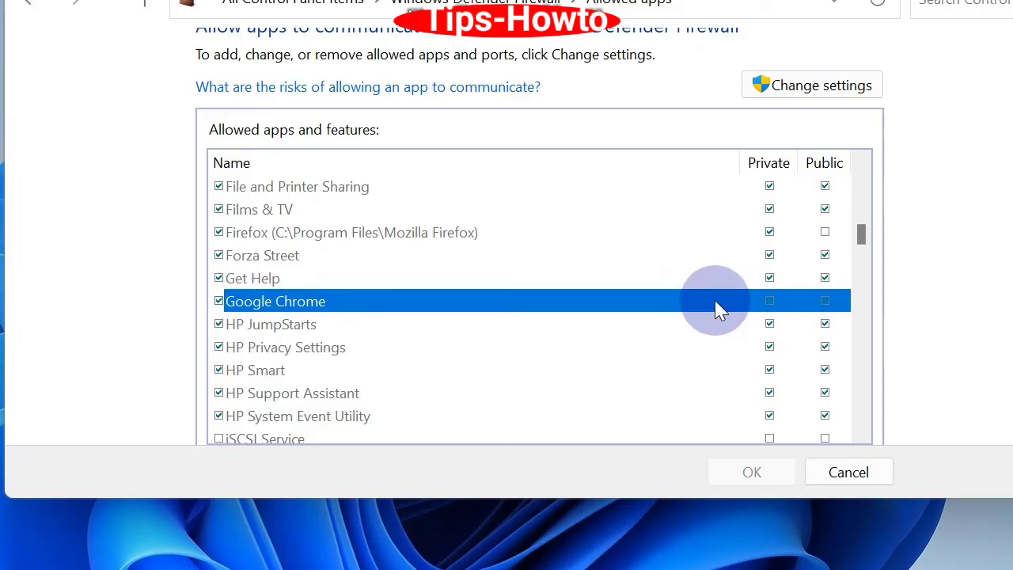
click(764, 279)
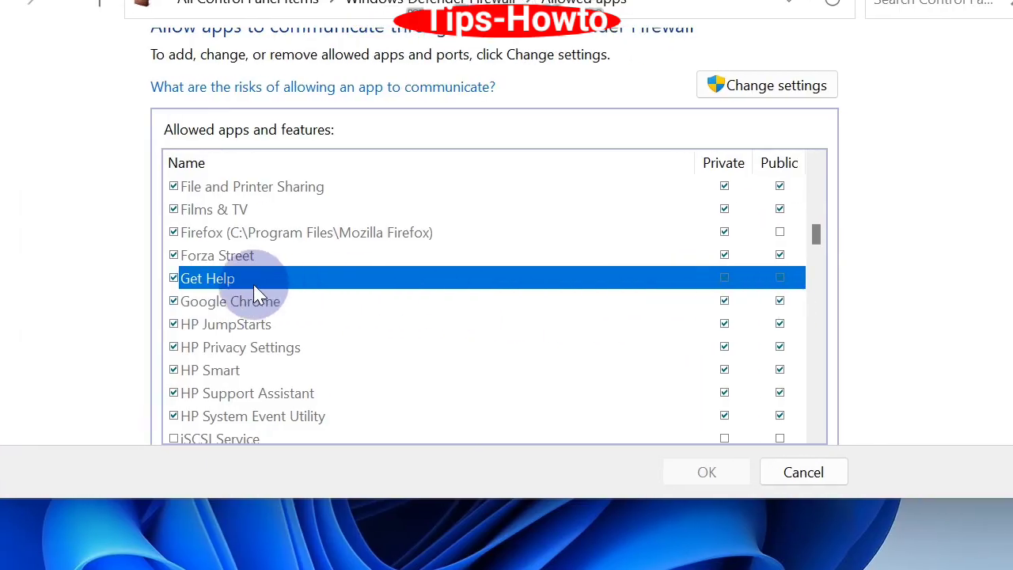
click(253, 303)
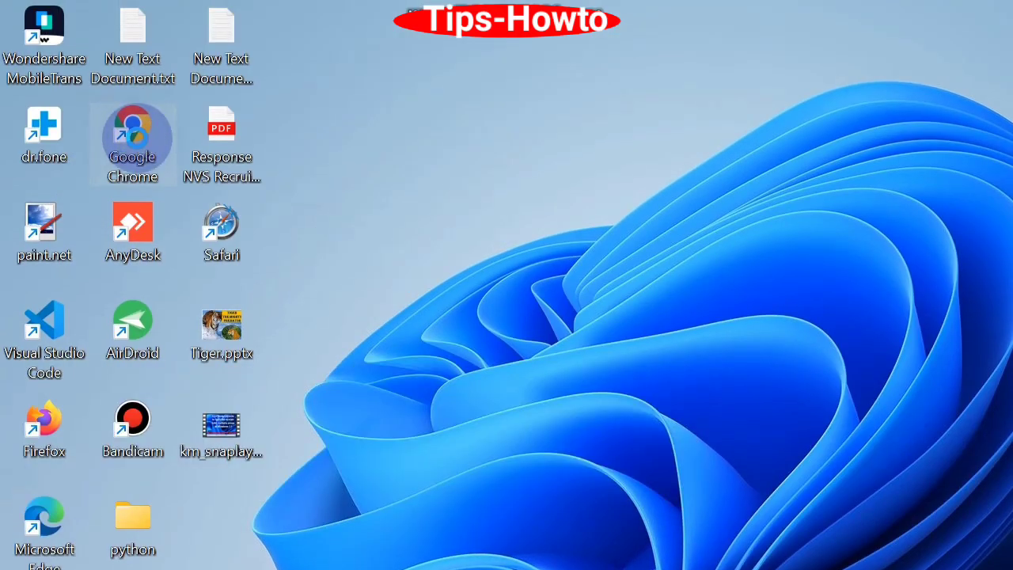
Set the Google Chrome desktop shortcut's compatibility properties to run the program as an administrator and apply the change.
right_click(134, 139)
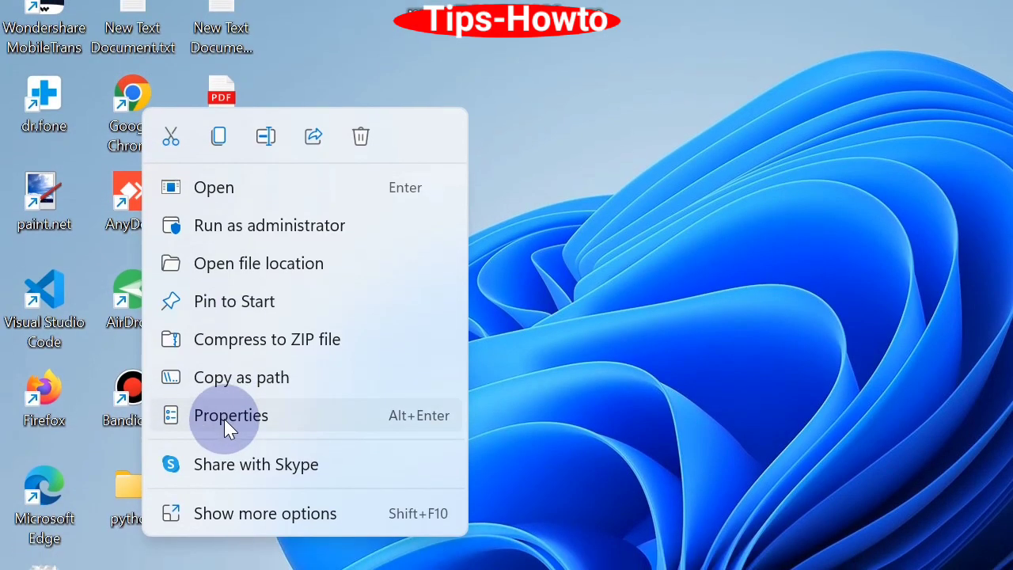
click(224, 448)
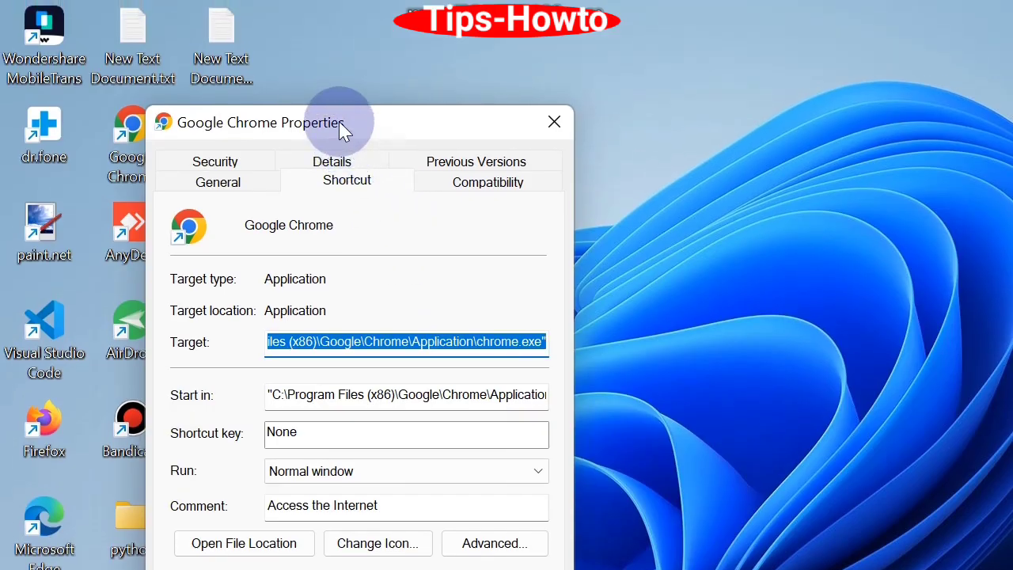
drag(346, 92, 731, 72)
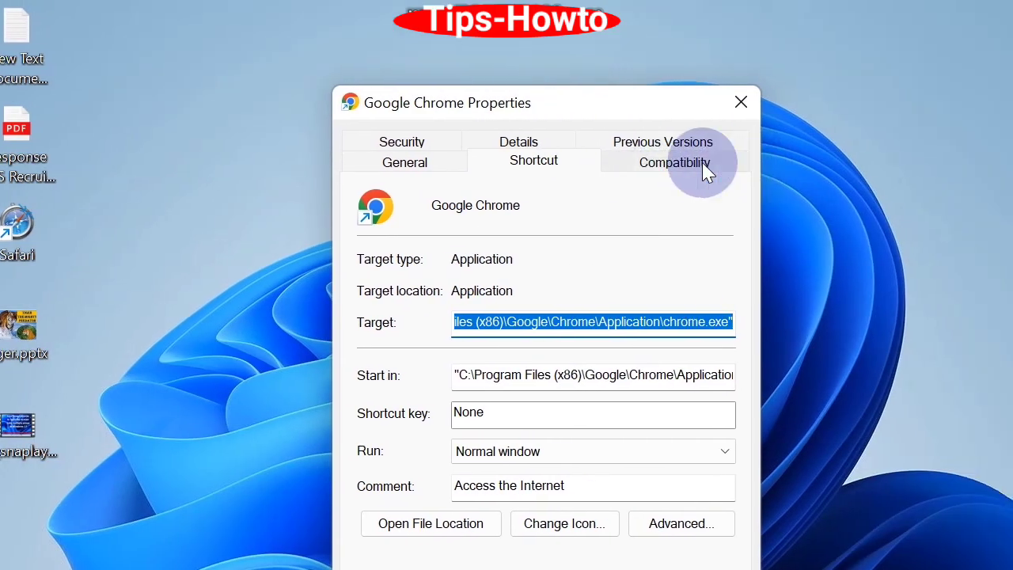
click(776, 164)
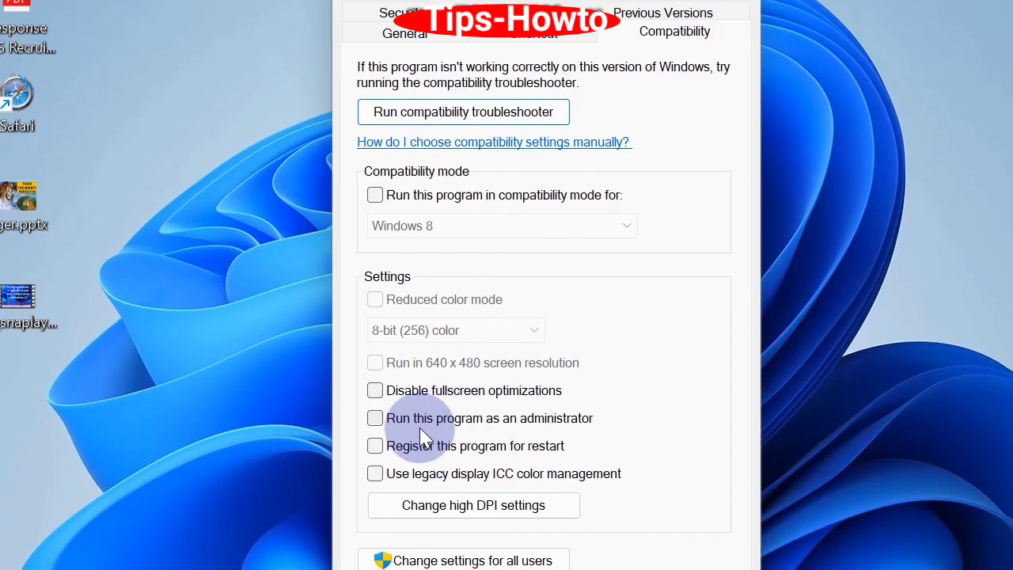
click(375, 420)
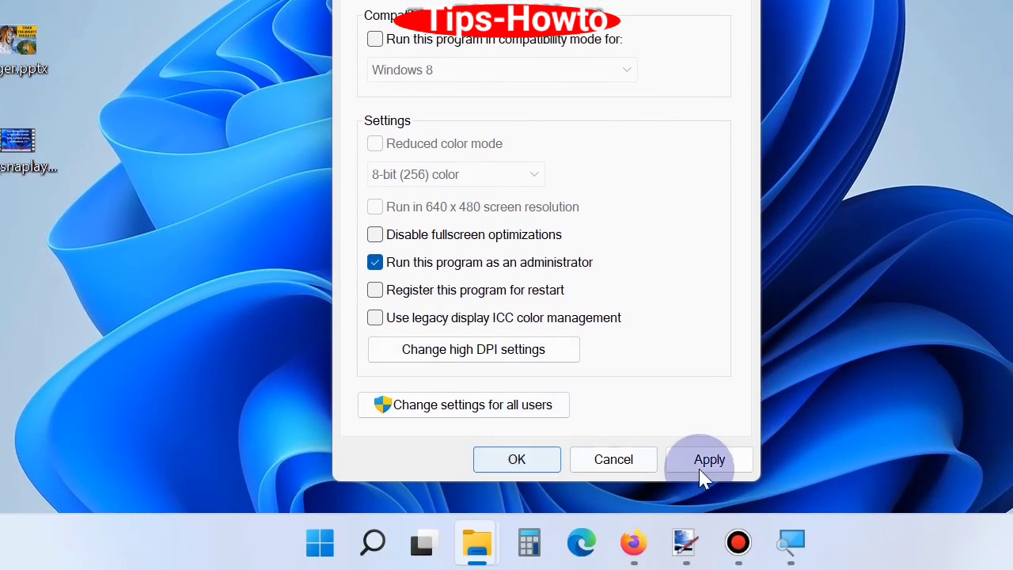
click(708, 475)
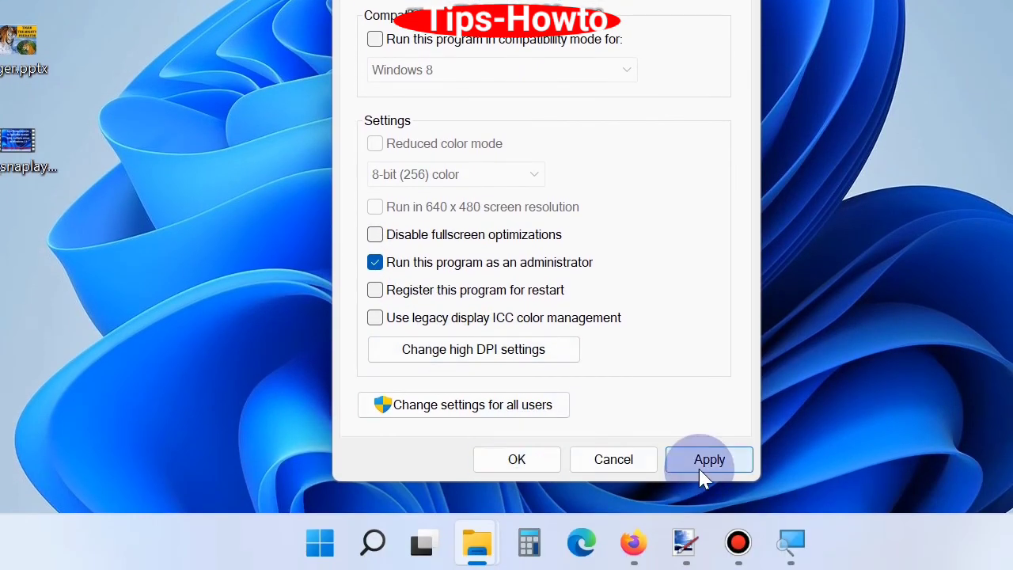
click(529, 466)
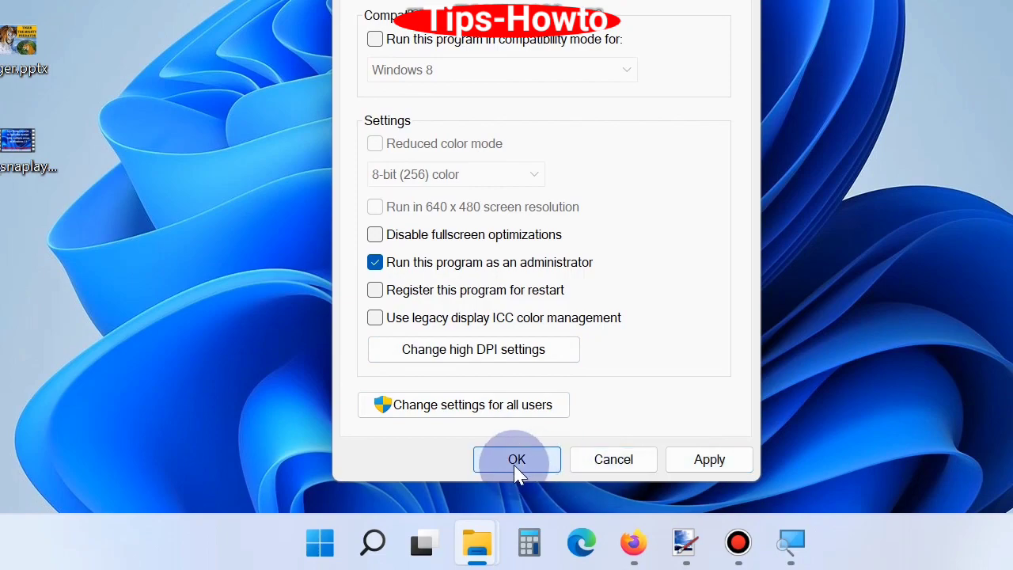